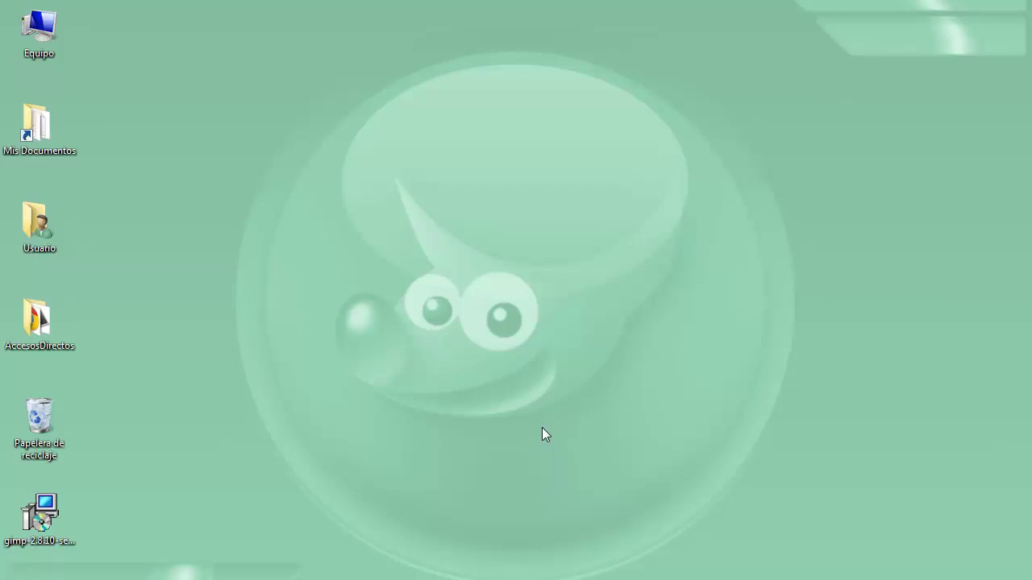
- Run gimp-2.8.10-setup.exe from the desktop and allow it past the security warning
double_click(35, 520)
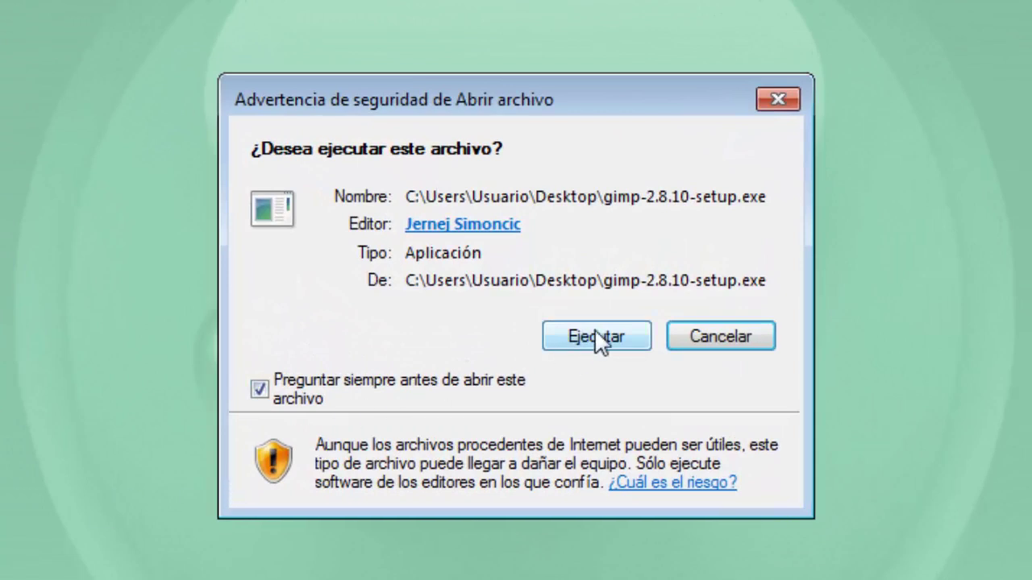
click(597, 331)
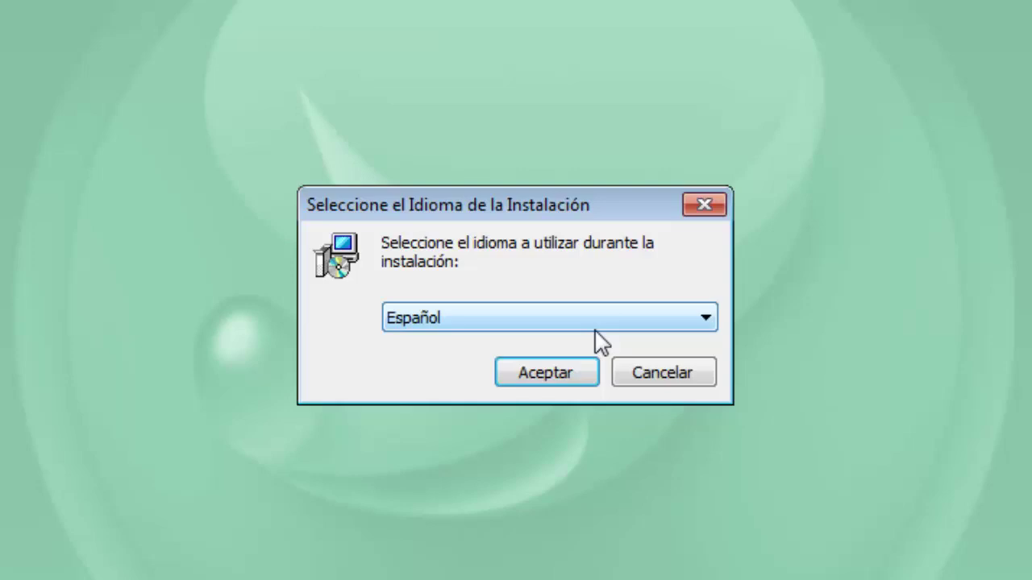
- Choose Español as the installer language and confirm it
click(596, 327)
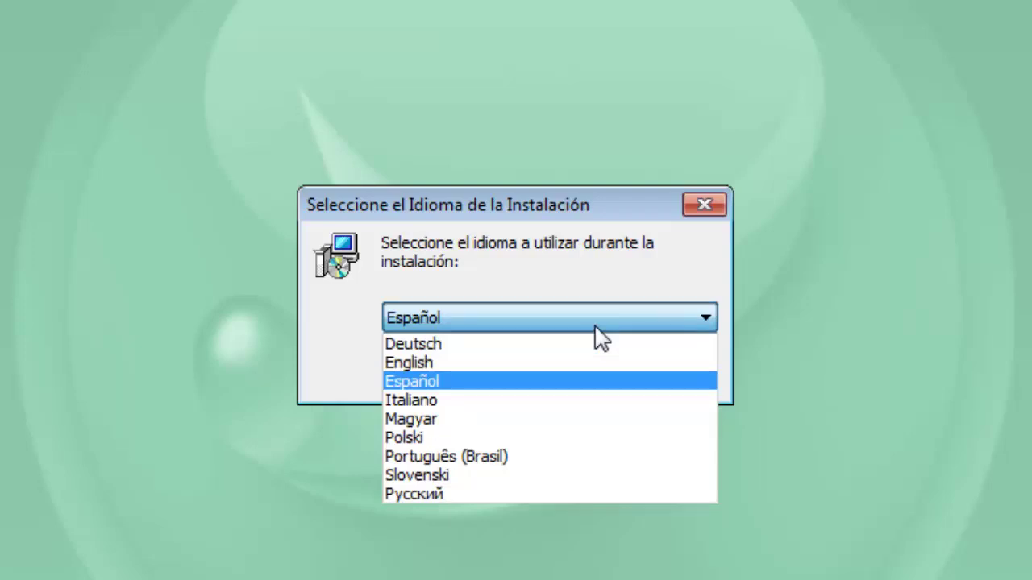
click(596, 328)
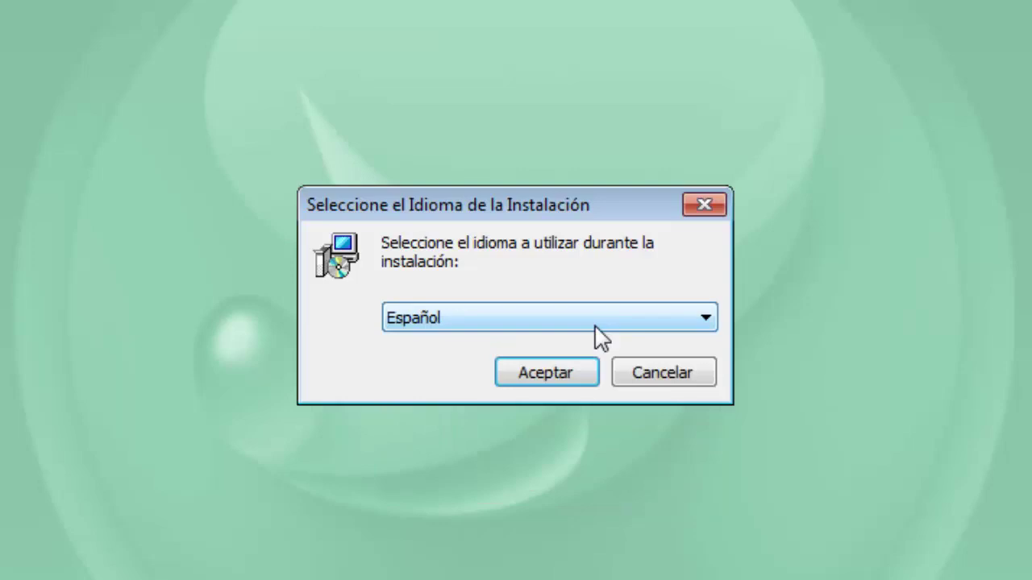
click(539, 387)
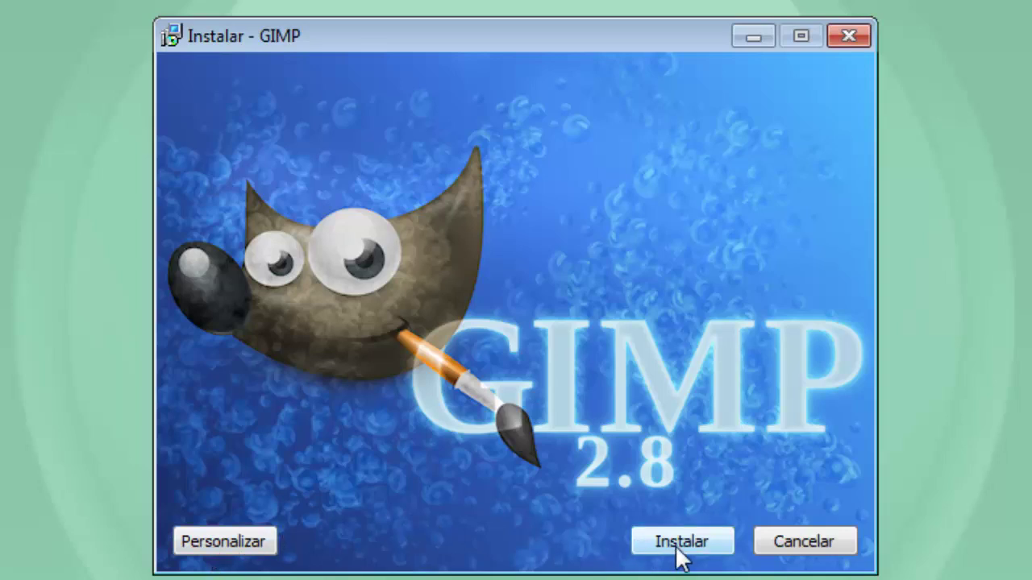
- Start the default installation and accept the GNU GPL licence
click(224, 542)
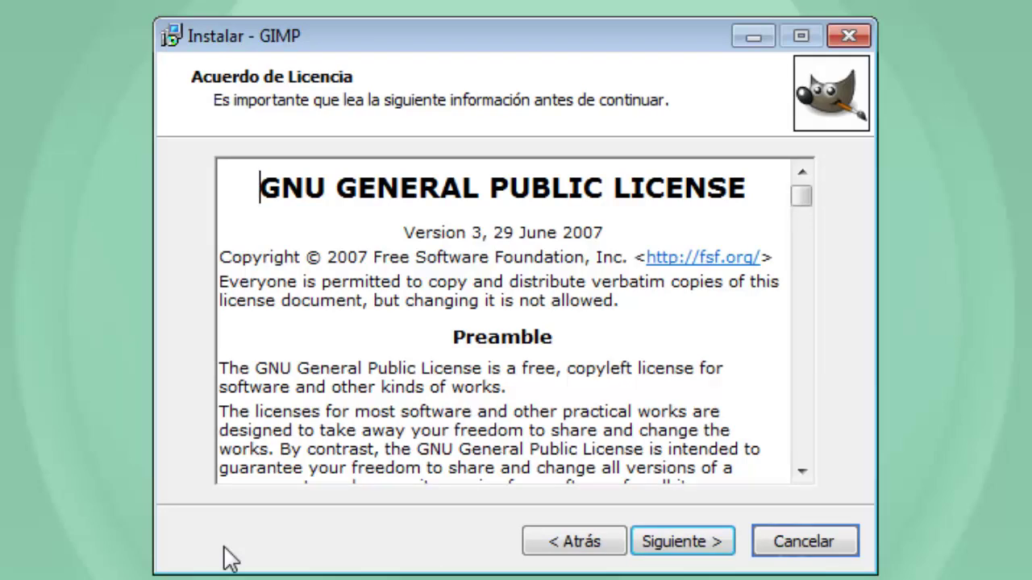
click(682, 542)
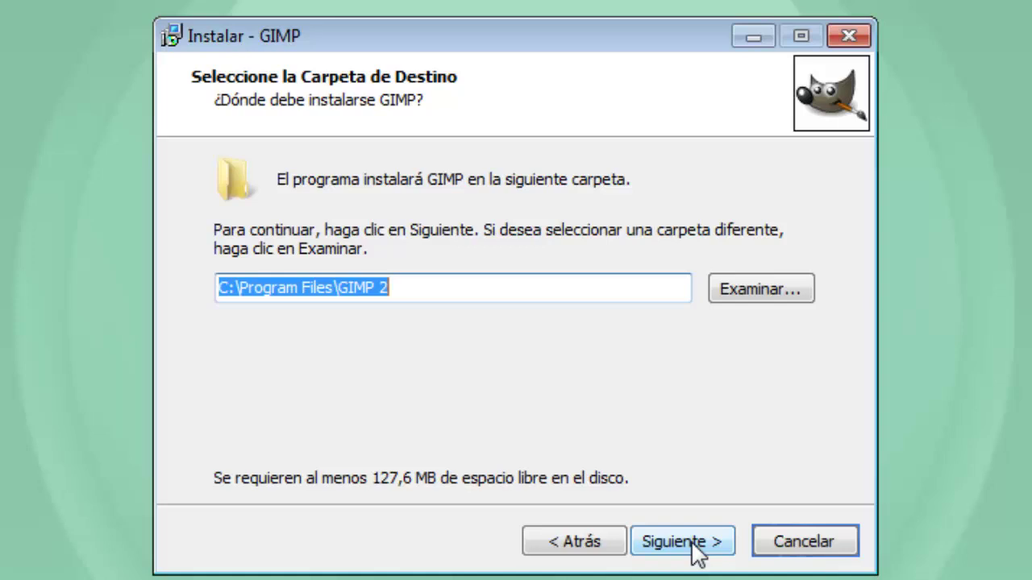
- Keep C:\Program Files\GIMP 2 and the Instalación Completa component set (267,5 MB)
click(695, 549)
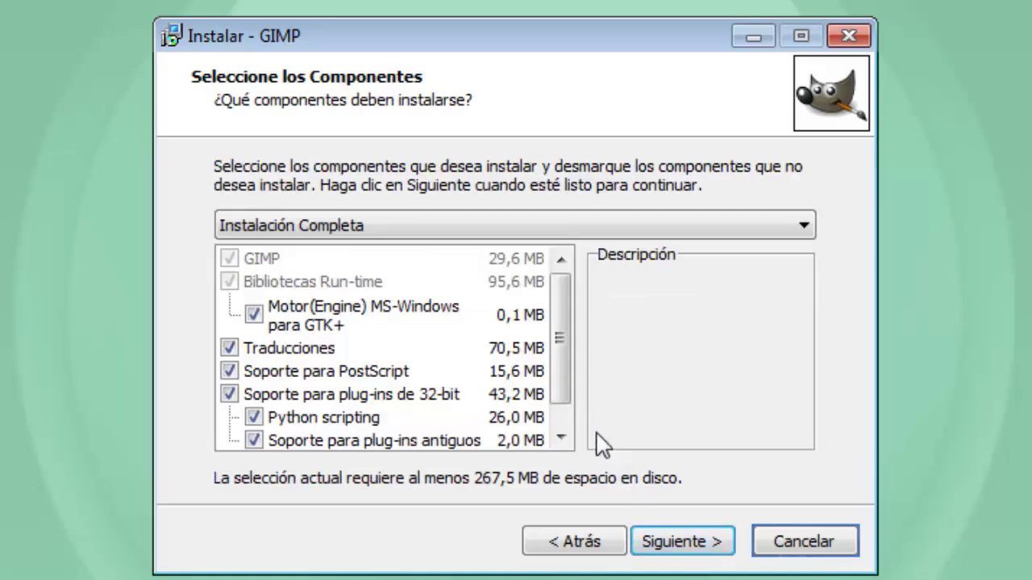
drag(560, 356, 564, 395)
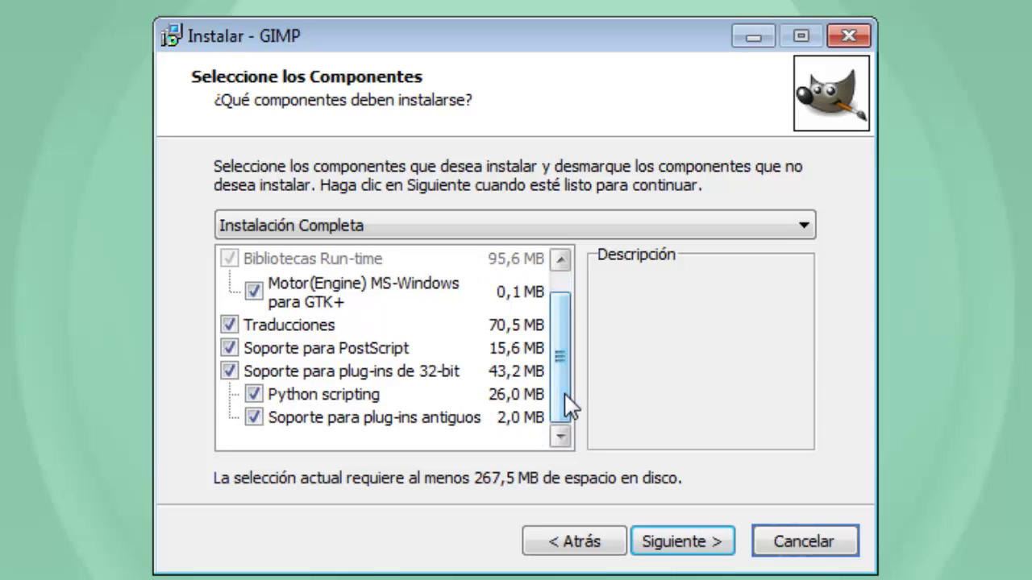
click(680, 543)
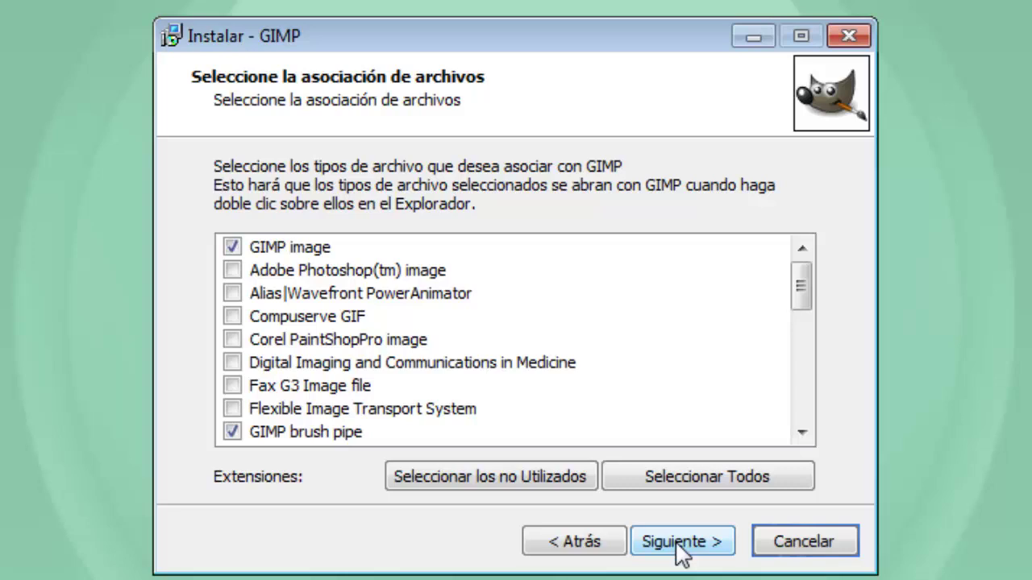
- Review the file association list and accept the default file types
drag(811, 299, 834, 413)
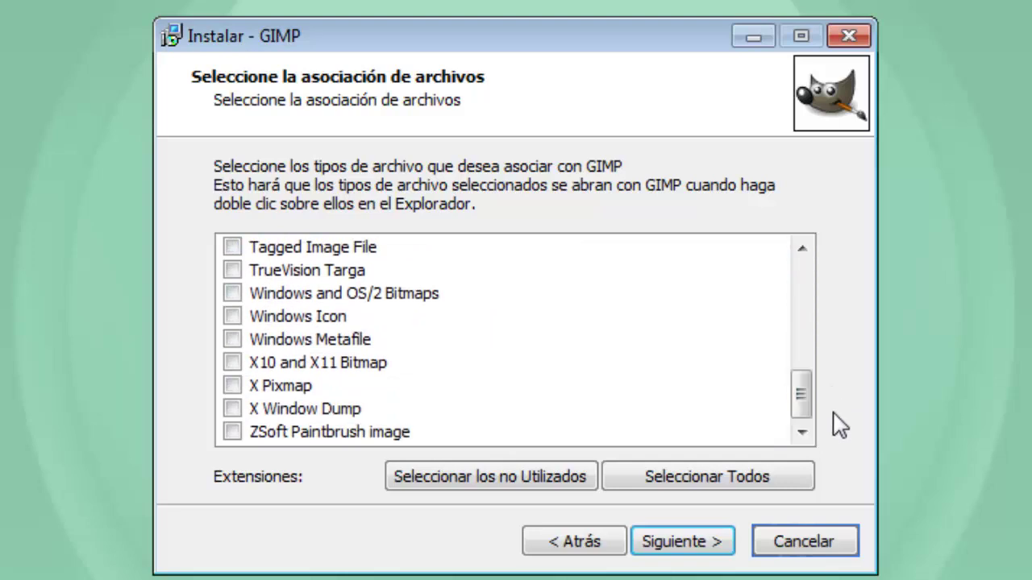
click(697, 551)
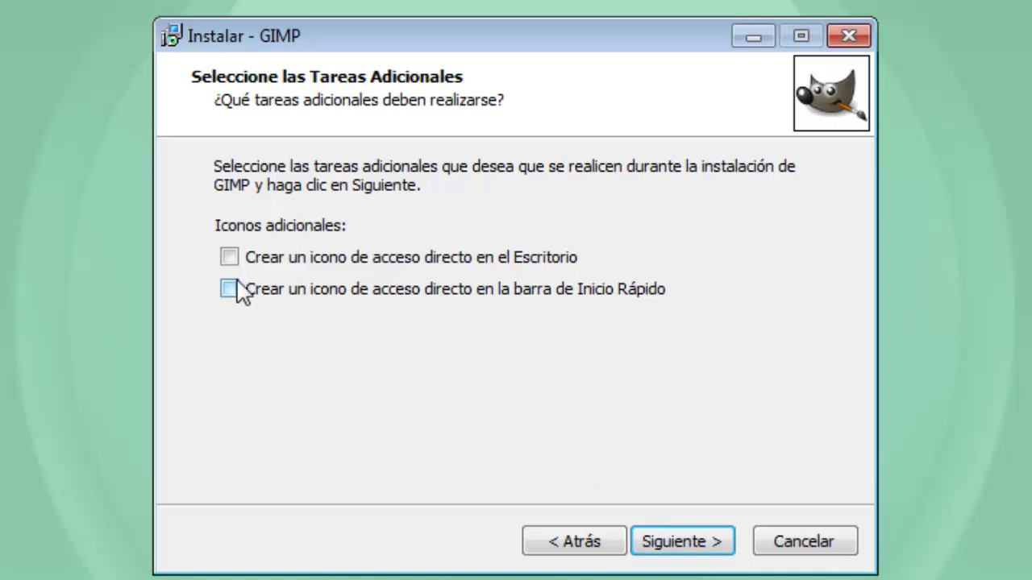
- Enable 'Crear un icono de acceso directo en el Escritorio' and install GIMP
click(230, 258)
click(703, 545)
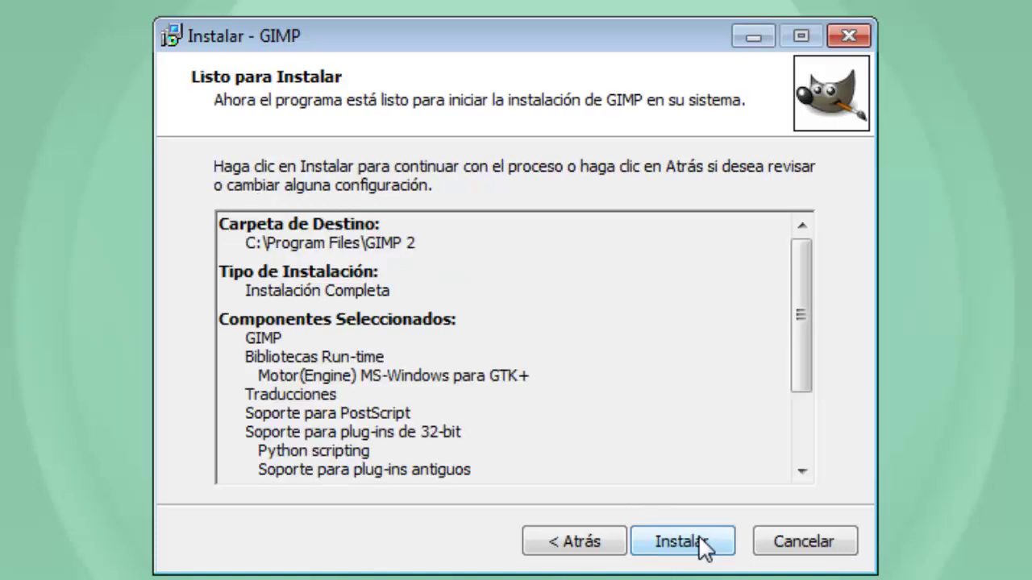
click(703, 545)
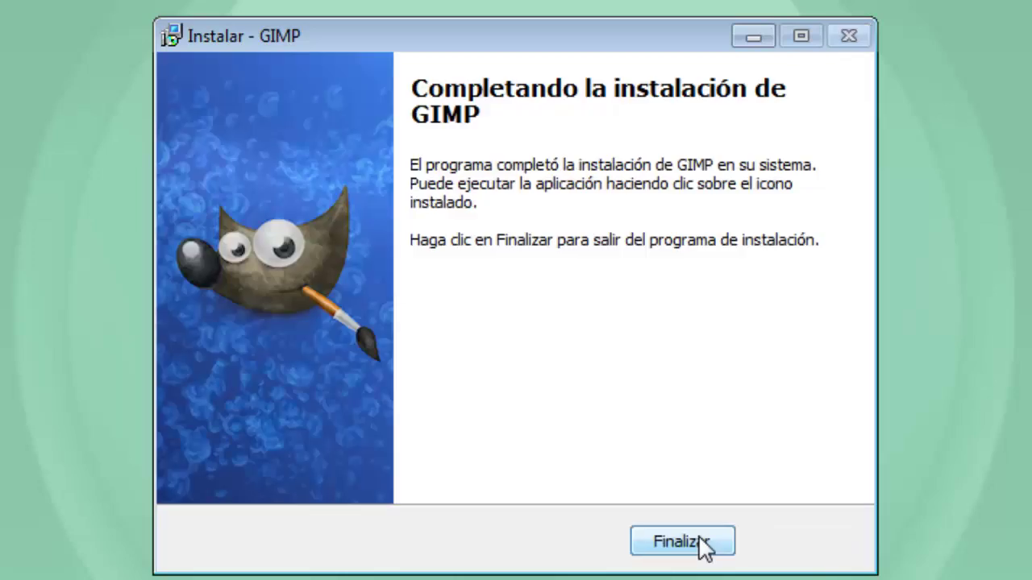
- Close the finished installer and drag gimp-2.8.10-setup into the Recycle Bin
click(699, 542)
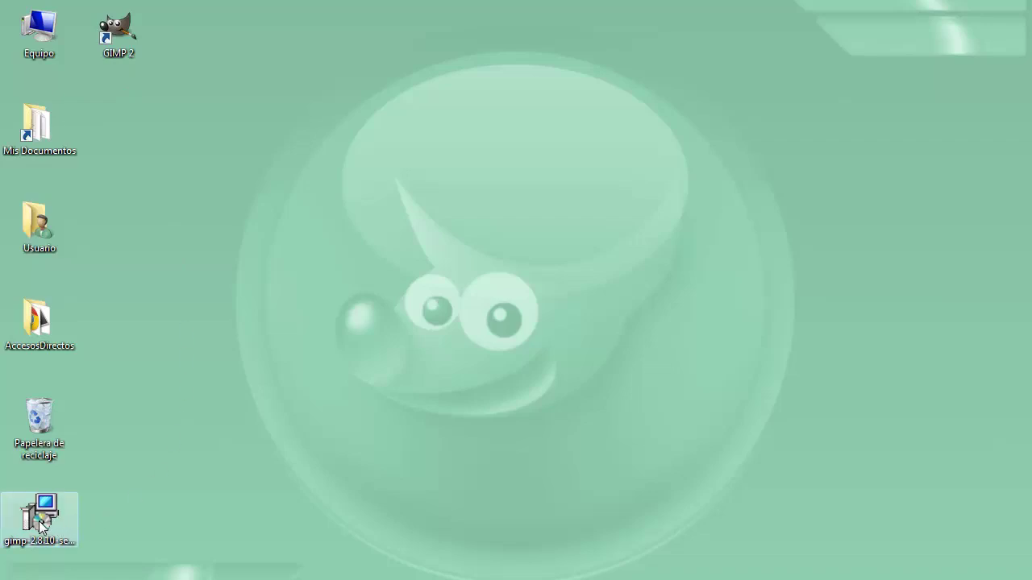
drag(39, 521, 36, 430)
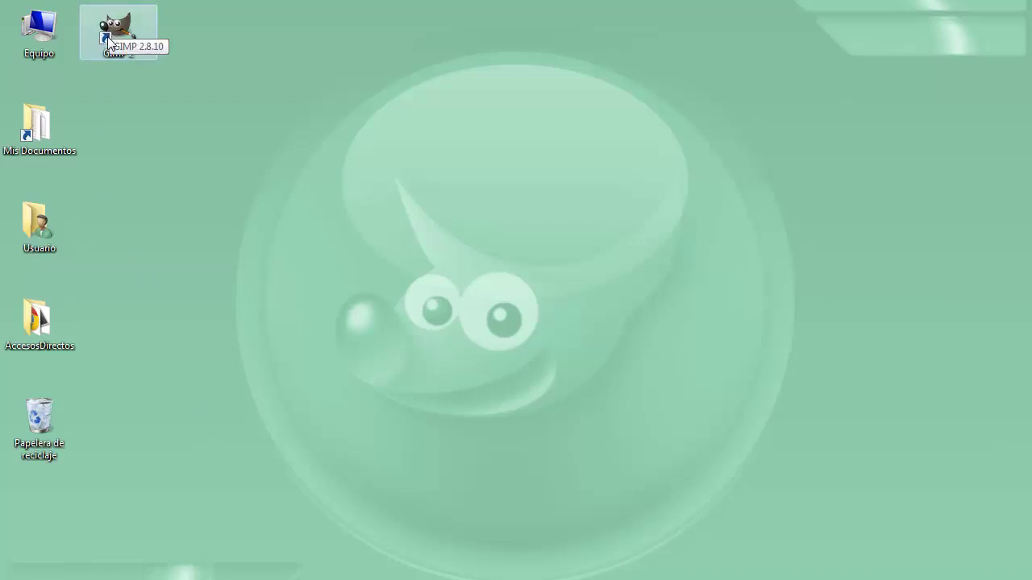
- Search the Start menu for 'gimp' and launch GIMP 2 from Programas
key(super)
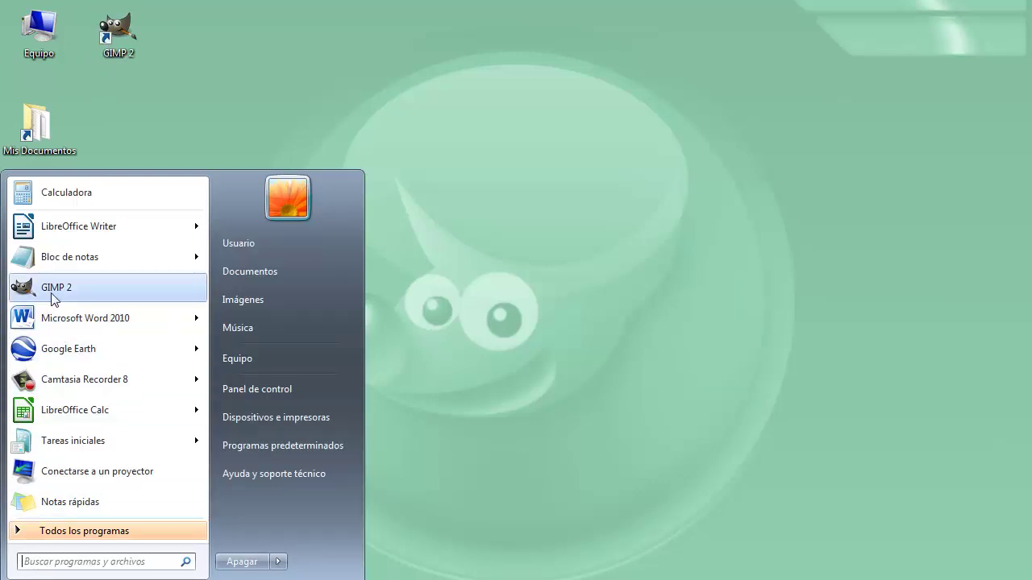
click(48, 565)
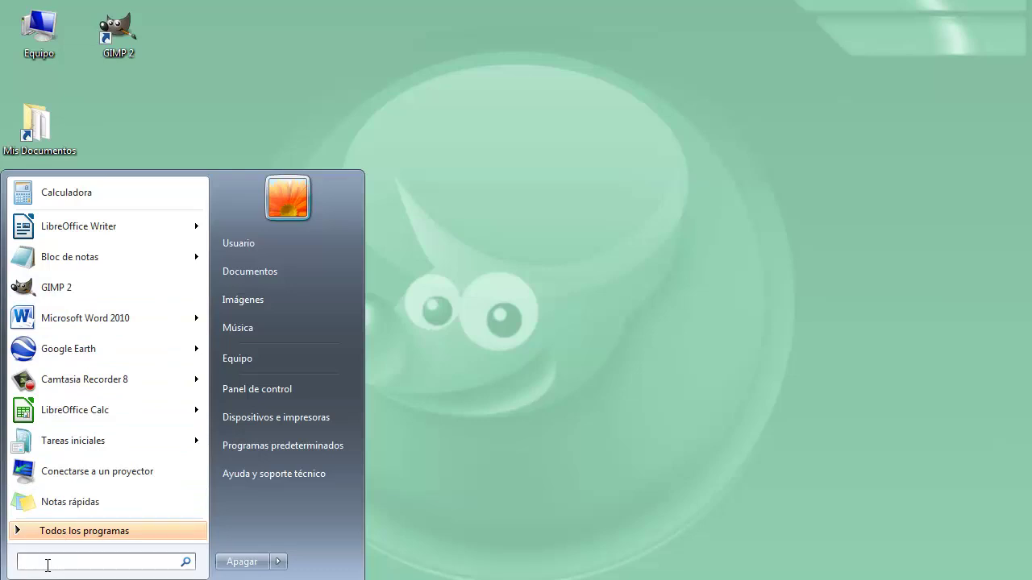
text(gimp)
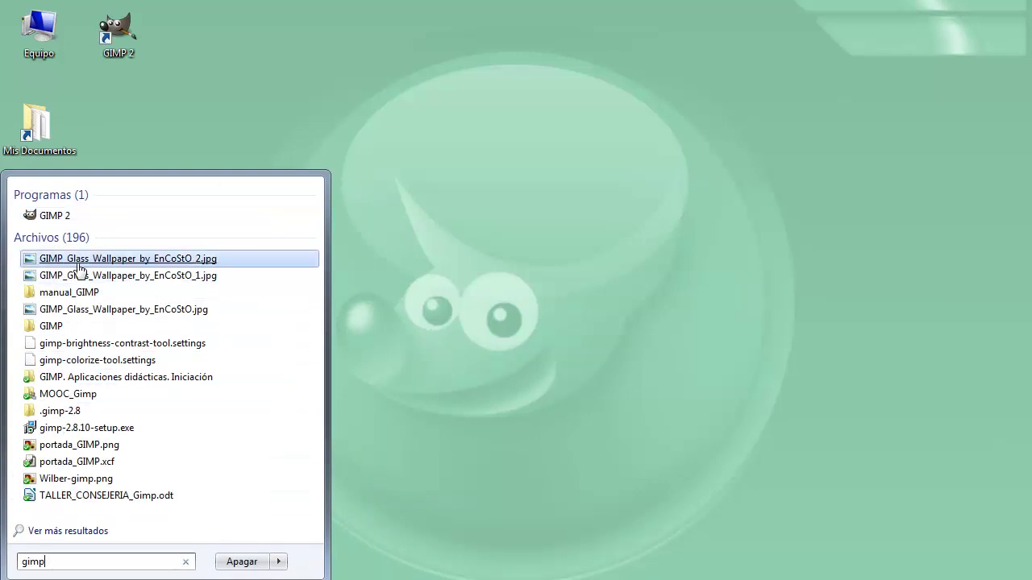
click(67, 215)
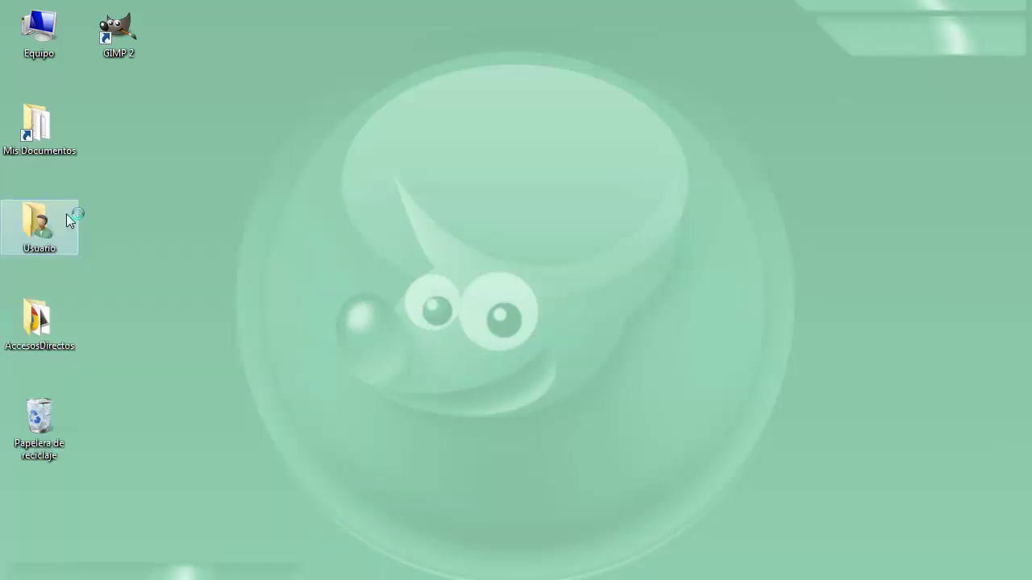